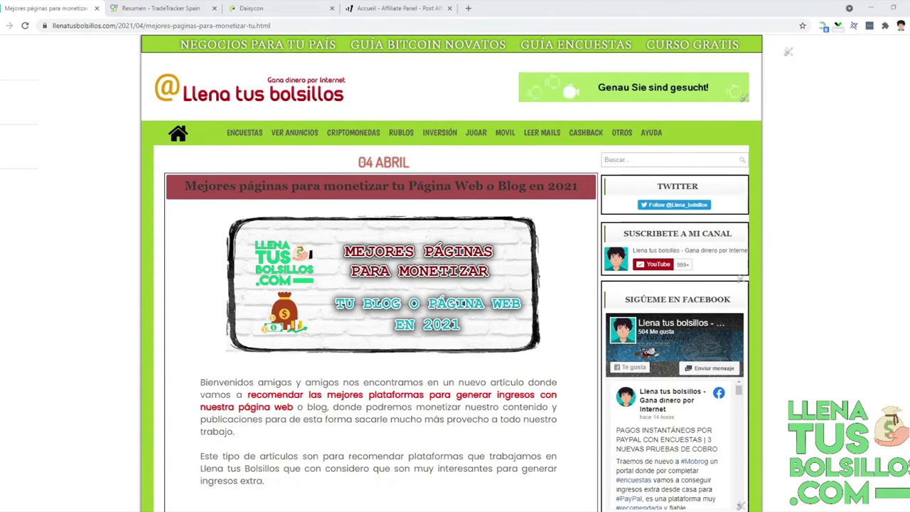
- Switch to the TradeTracker panel and list the active campaigns in the Servicios profesionales category
{"action": "scroll", "coordinate": [63, 379], "scroll_direction": "down", "scroll_amount": 2}
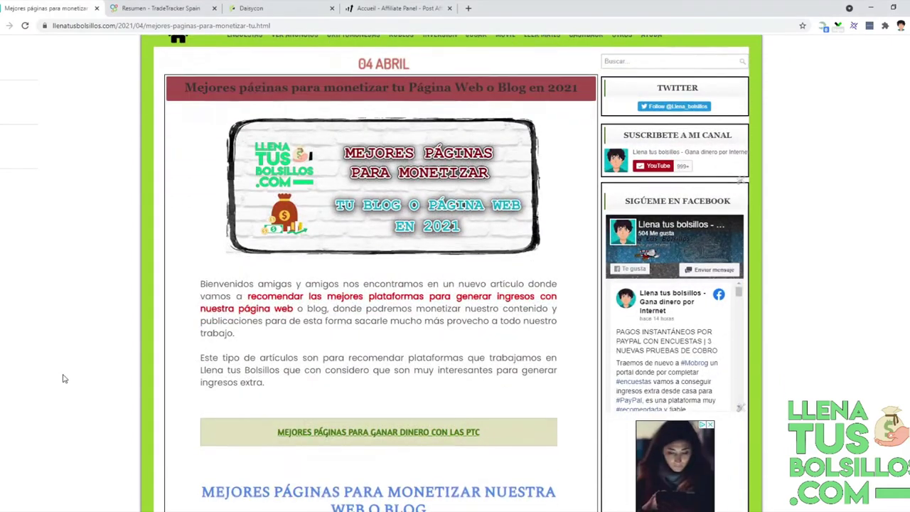
{"action": "left_click", "coordinate": [156, 7]}
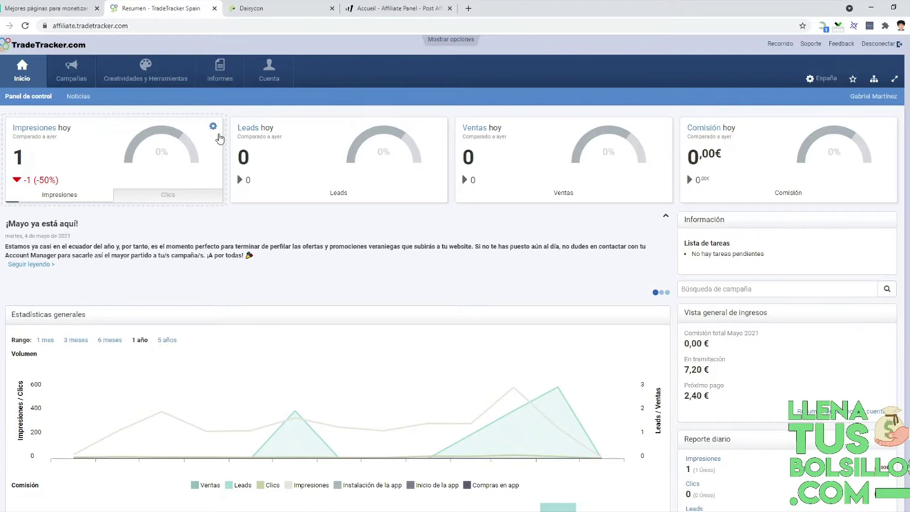
{"action": "left_click", "coordinate": [86, 74]}
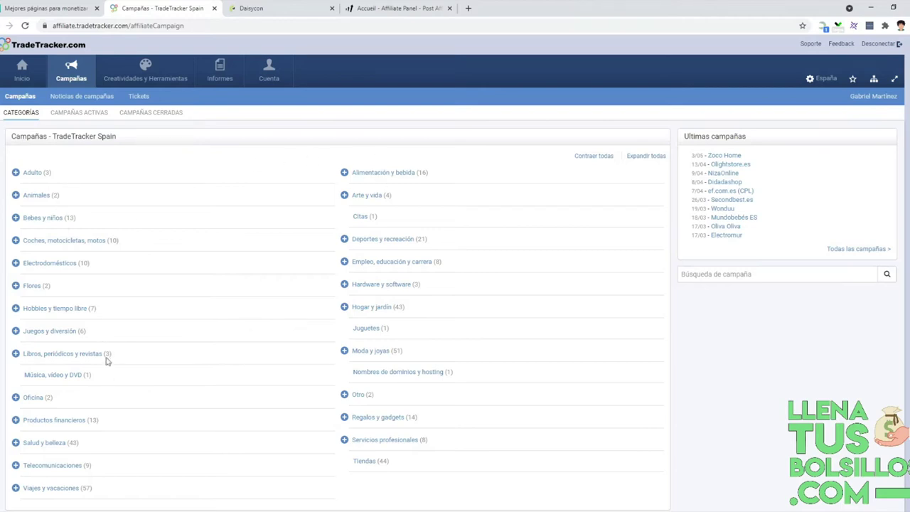
{"action": "left_click", "coordinate": [375, 443]}
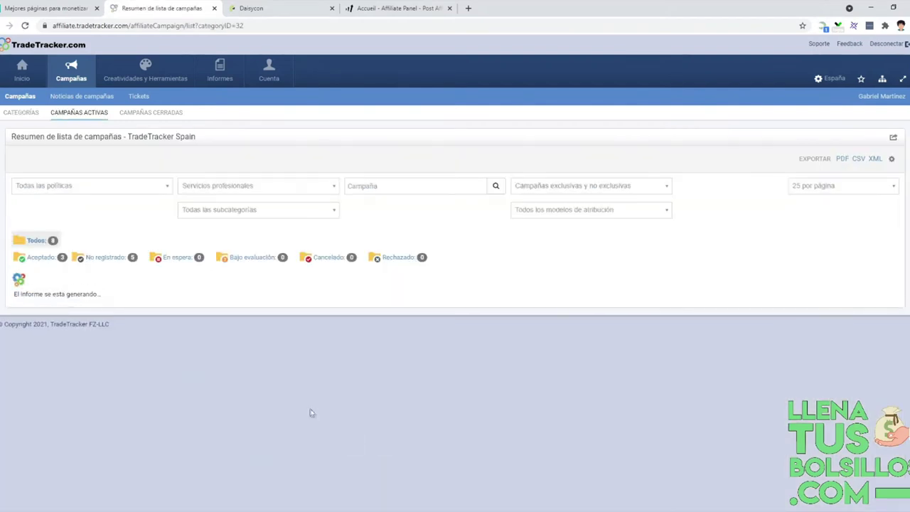
{"action": "scroll", "coordinate": [85, 374], "scroll_direction": "down", "scroll_amount": 1}
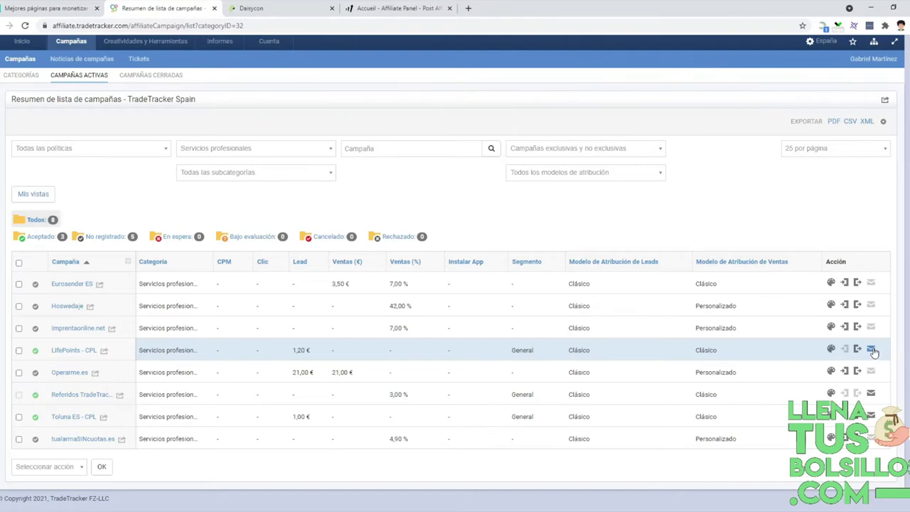
- Open the creatives of the LifePoints - CPL campaign and generate the HTML code for the 728 x 90 banner
{"action": "left_click", "coordinate": [830, 351]}
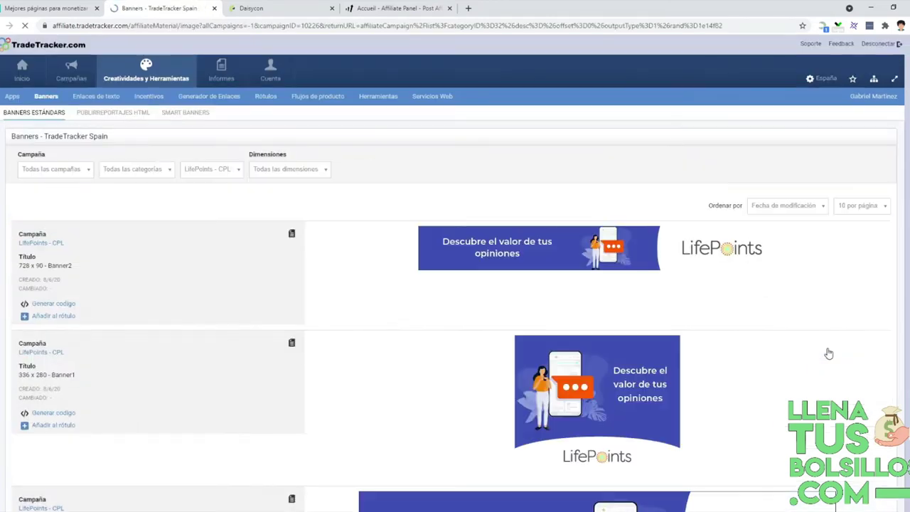
{"action": "scroll", "coordinate": [306, 379], "scroll_direction": "down", "scroll_amount": 2}
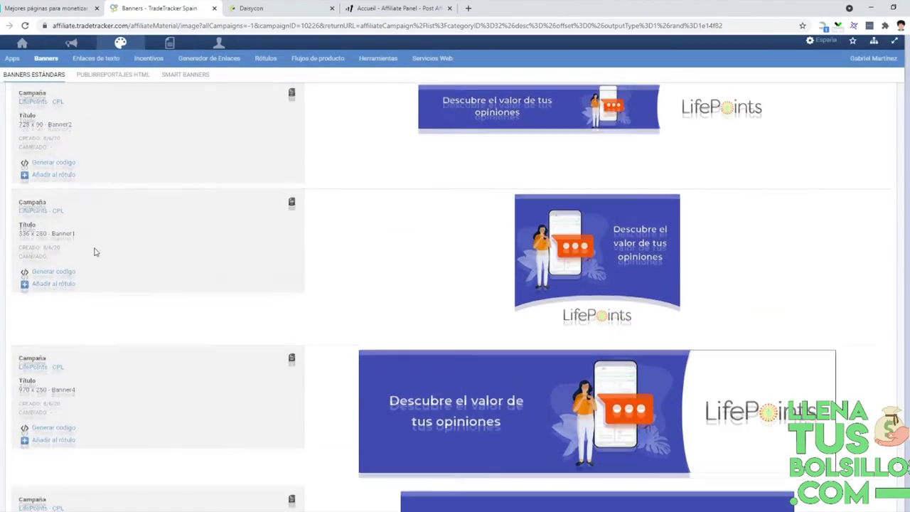
{"action": "scroll", "coordinate": [95, 251], "scroll_direction": "up", "scroll_amount": 1}
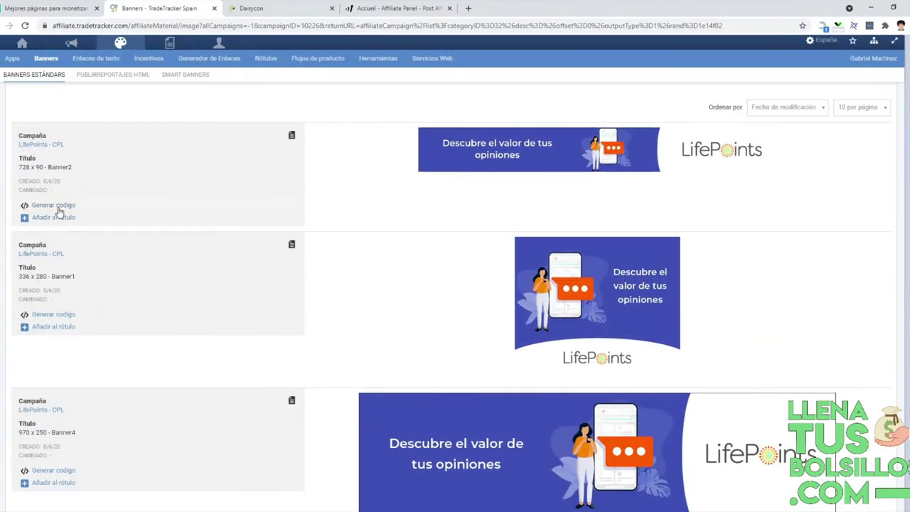
{"action": "left_click", "coordinate": [57, 207]}
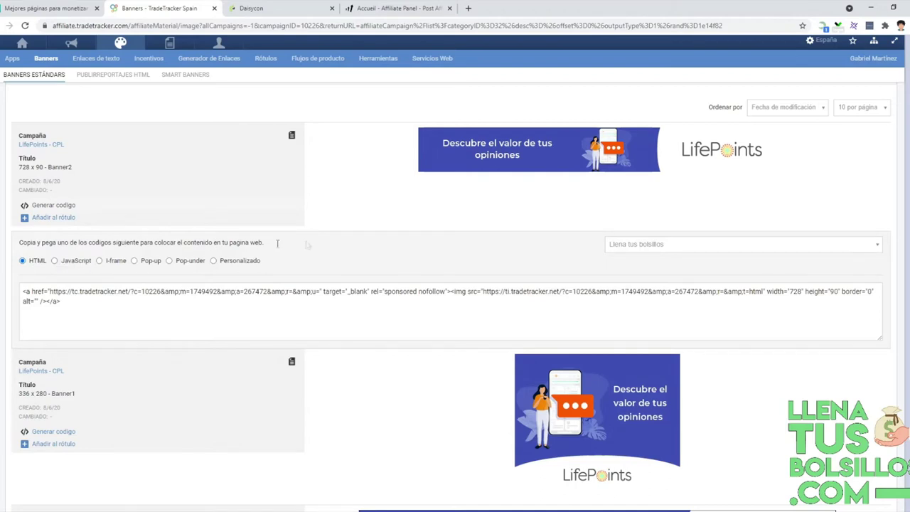
- Look through the other LifePoints banner sizes, down to the 160 x 600 banner and results page 10
{"action": "scroll", "coordinate": [488, 256], "scroll_direction": "down", "scroll_amount": 6}
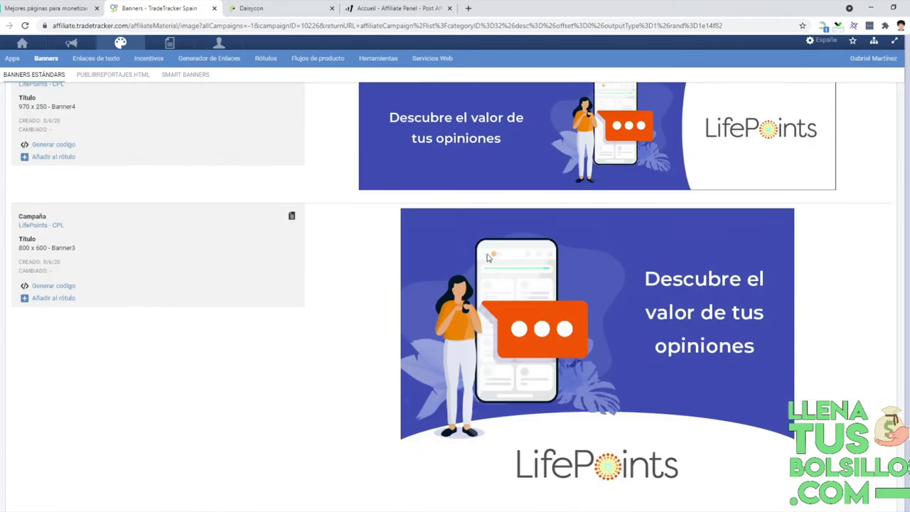
{"action": "scroll", "coordinate": [334, 301], "scroll_direction": "down", "scroll_amount": 5}
{"action": "scroll", "coordinate": [330, 298], "scroll_direction": "down", "scroll_amount": 5}
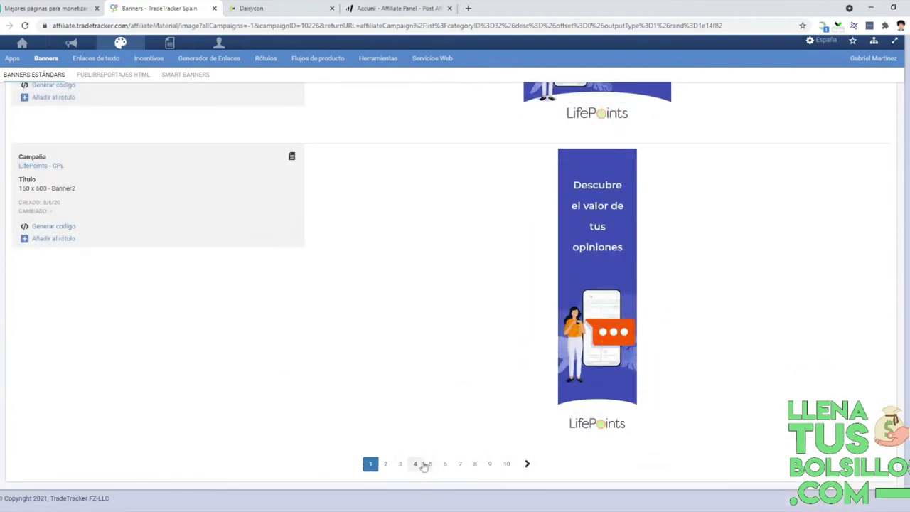
{"action": "left_click", "coordinate": [506, 463]}
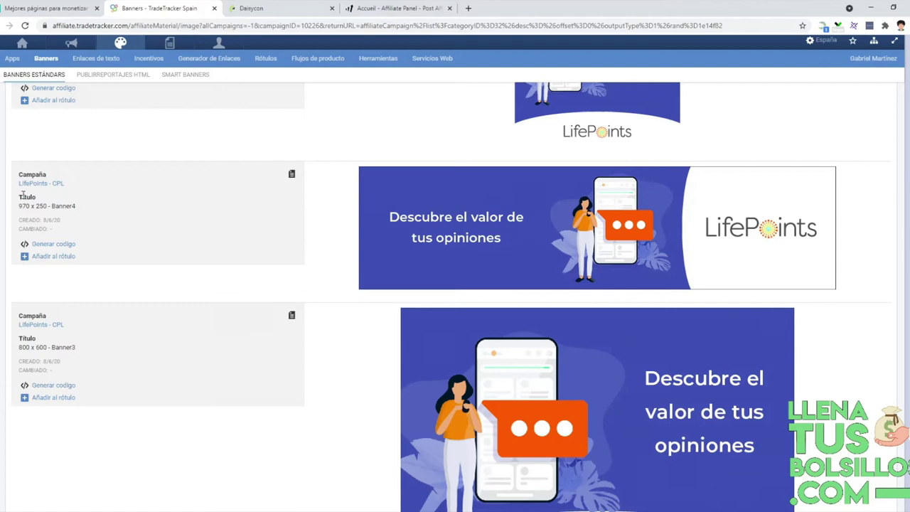
- Switch to the Daisycon dashboard, open the campaigns overview and review the available campaigns and their commissions
{"action": "left_click", "coordinate": [299, 5]}
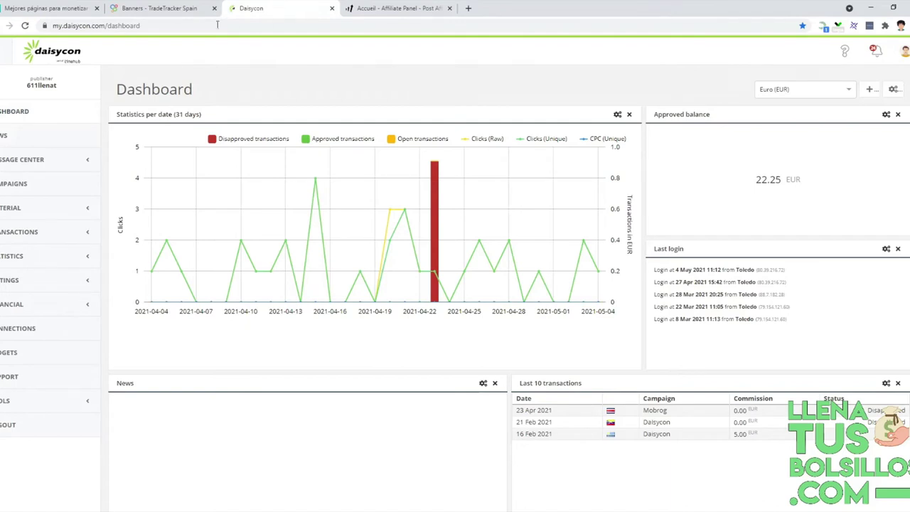
{"action": "left_click", "coordinate": [10, 187]}
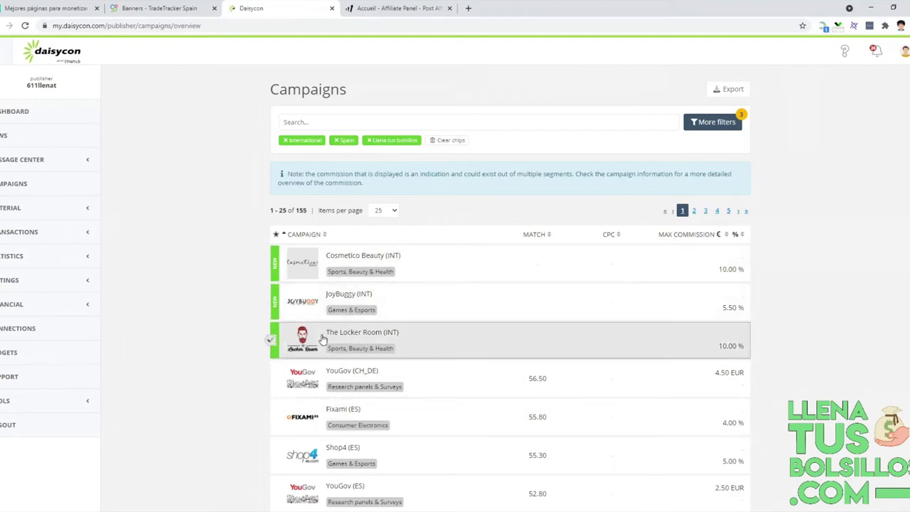
{"action": "scroll", "coordinate": [320, 340], "scroll_direction": "down", "scroll_amount": 1}
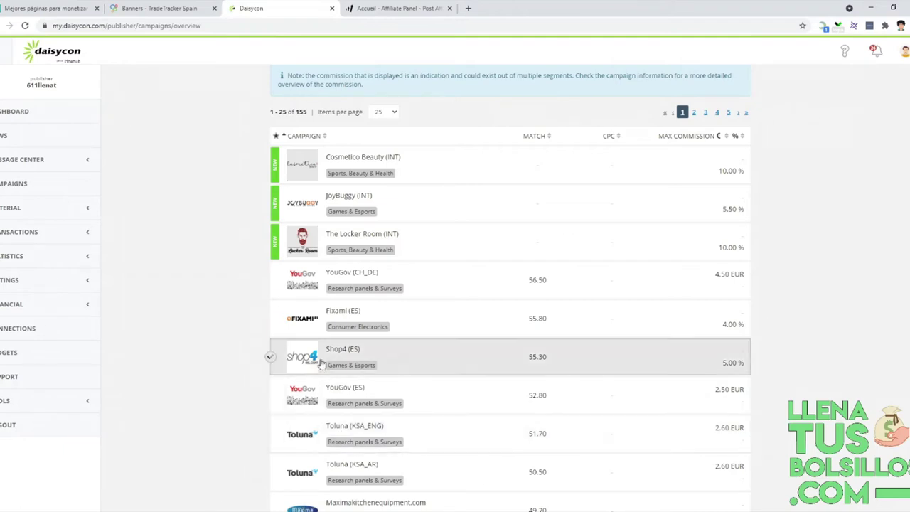
{"action": "scroll", "coordinate": [318, 418], "scroll_direction": "down", "scroll_amount": 5}
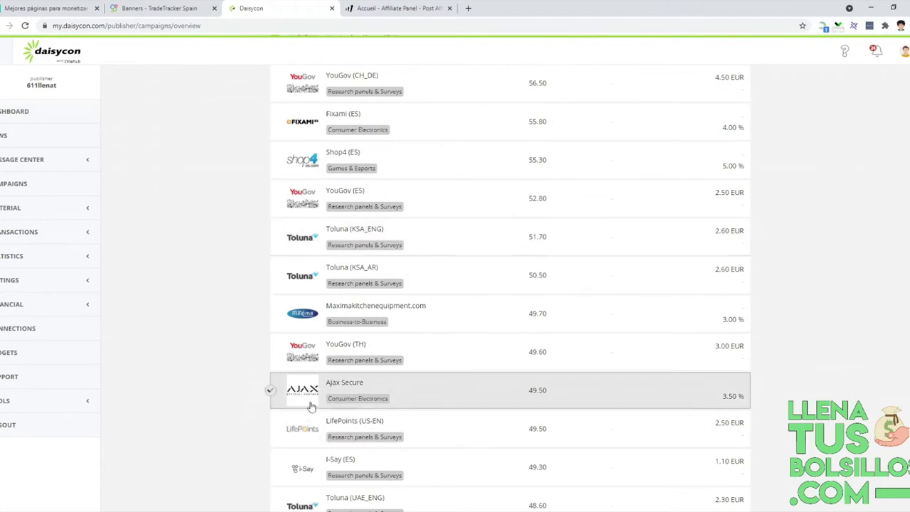
{"action": "scroll", "coordinate": [266, 381], "scroll_direction": "up", "scroll_amount": 10}
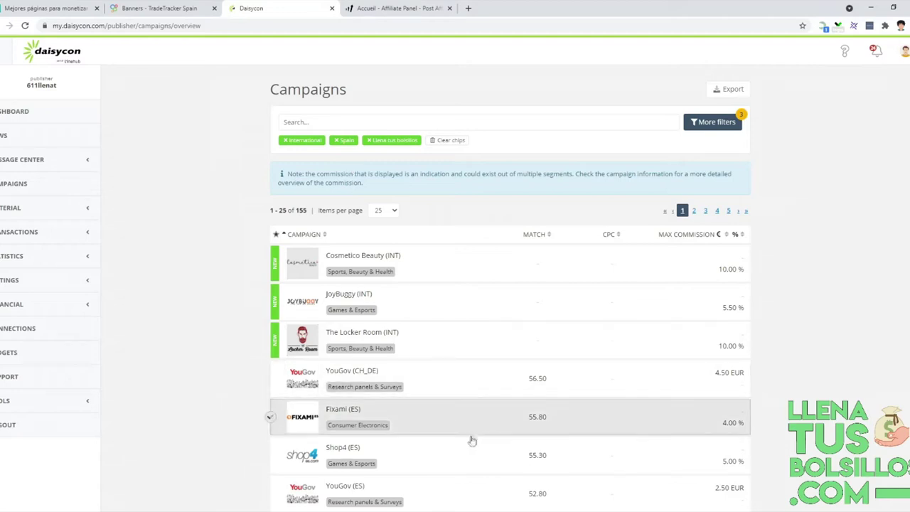
- Open the Shop4 (ES) campaign, go to its promotional material and look through the available banners
{"action": "left_click", "coordinate": [453, 455]}
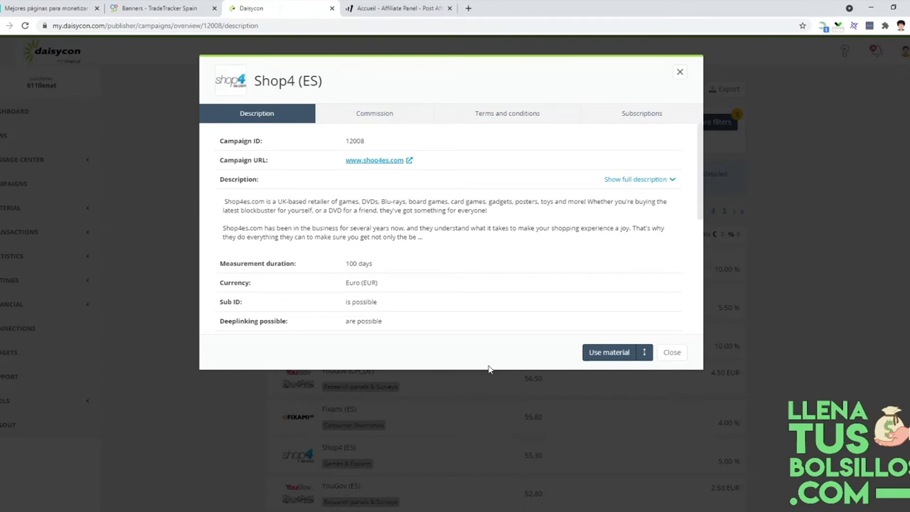
{"action": "left_click", "coordinate": [609, 352]}
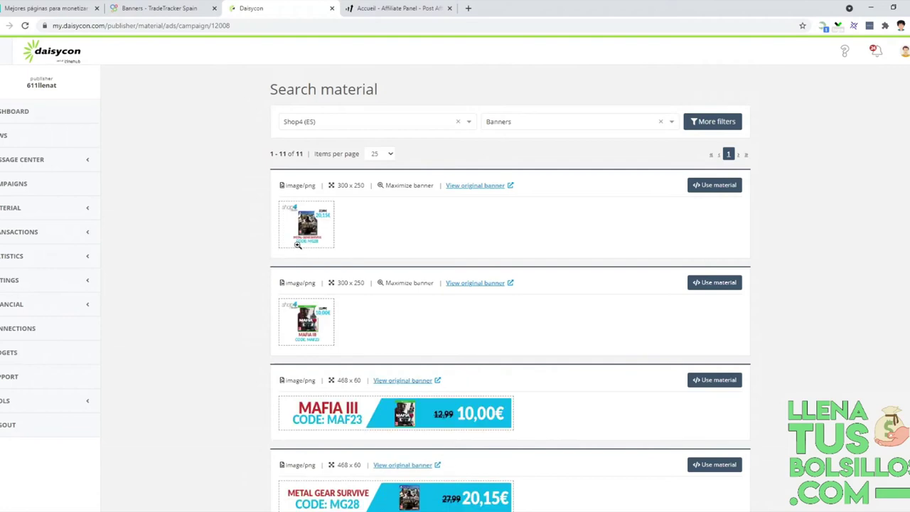
{"action": "scroll", "coordinate": [365, 299], "scroll_direction": "down", "scroll_amount": 1}
{"action": "scroll", "coordinate": [364, 300], "scroll_direction": "down", "scroll_amount": 3}
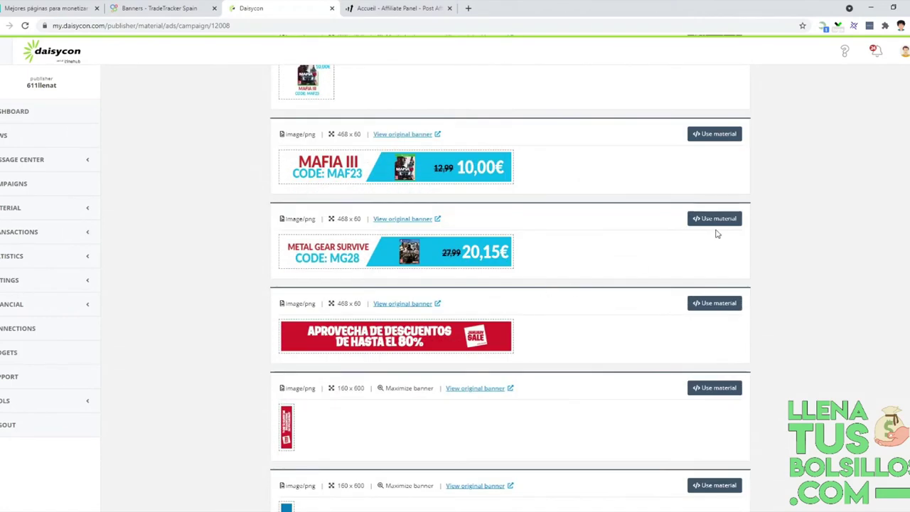
{"action": "scroll", "coordinate": [556, 249], "scroll_direction": "down", "scroll_amount": 7}
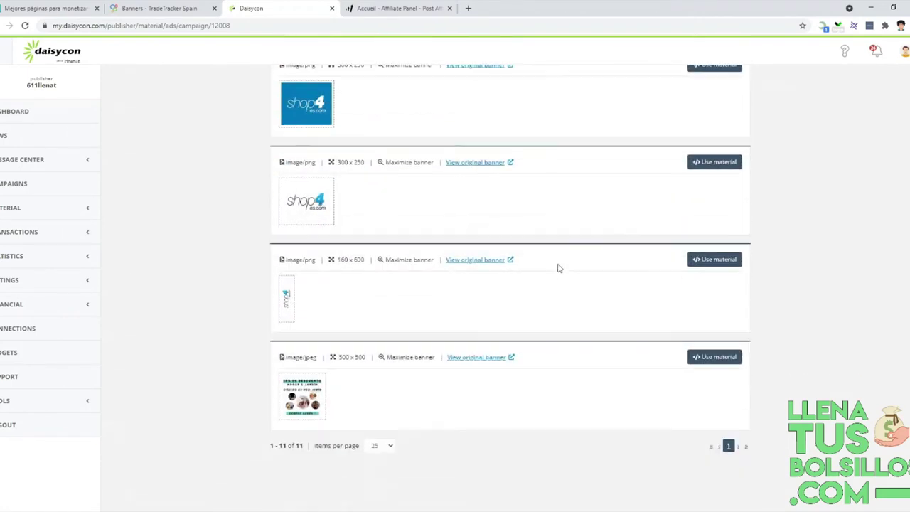
{"action": "scroll", "coordinate": [559, 267], "scroll_direction": "up", "scroll_amount": 5}
{"action": "scroll", "coordinate": [558, 270], "scroll_direction": "up", "scroll_amount": 5}
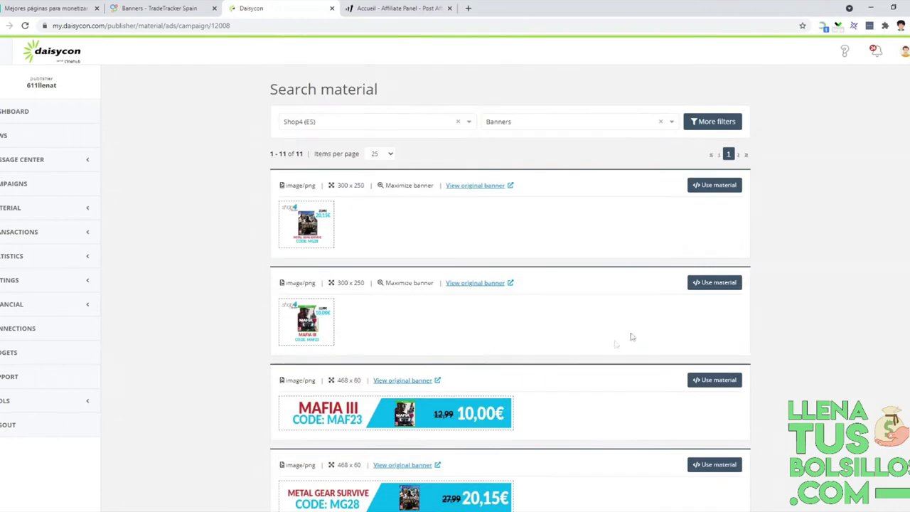
- Get the embed code for the 300 x 250 Mafia III banner and display its link and image URLs
{"action": "left_click", "coordinate": [714, 282]}
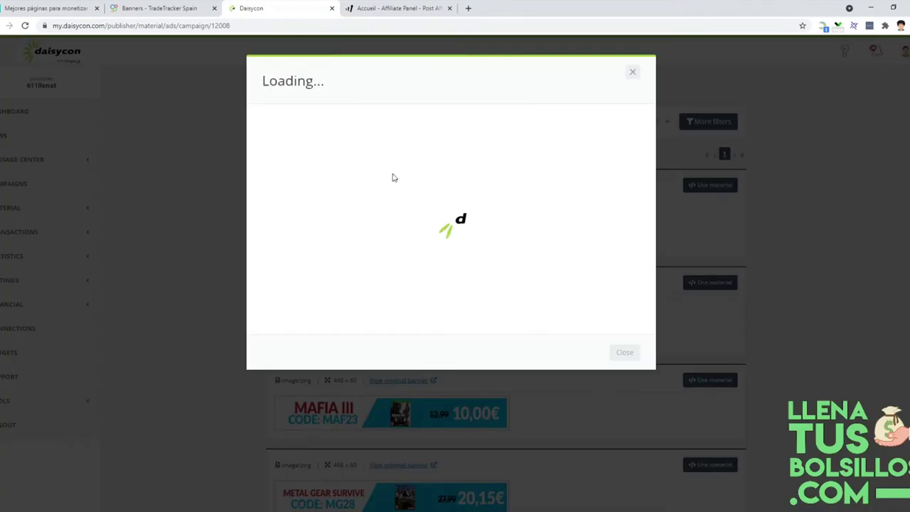
{"action": "scroll", "coordinate": [310, 285], "scroll_direction": "right", "scroll_amount": 5}
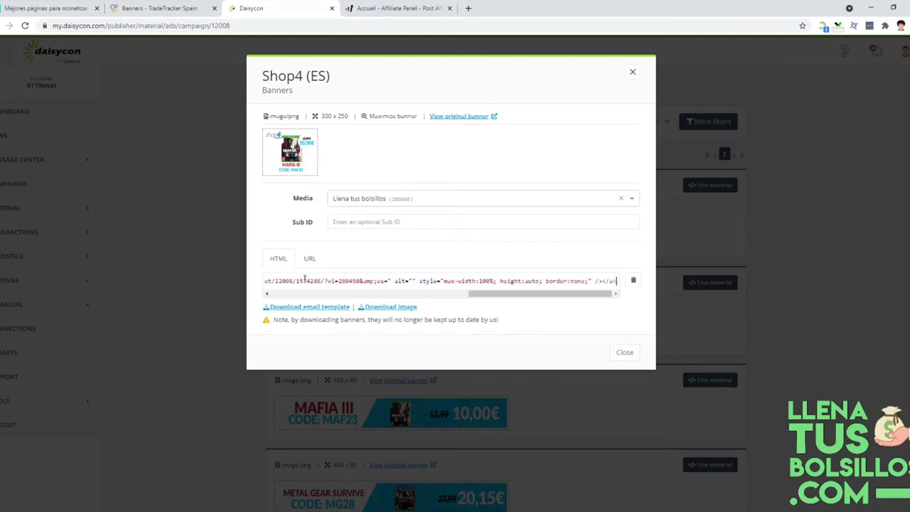
{"action": "left_click", "coordinate": [309, 260]}
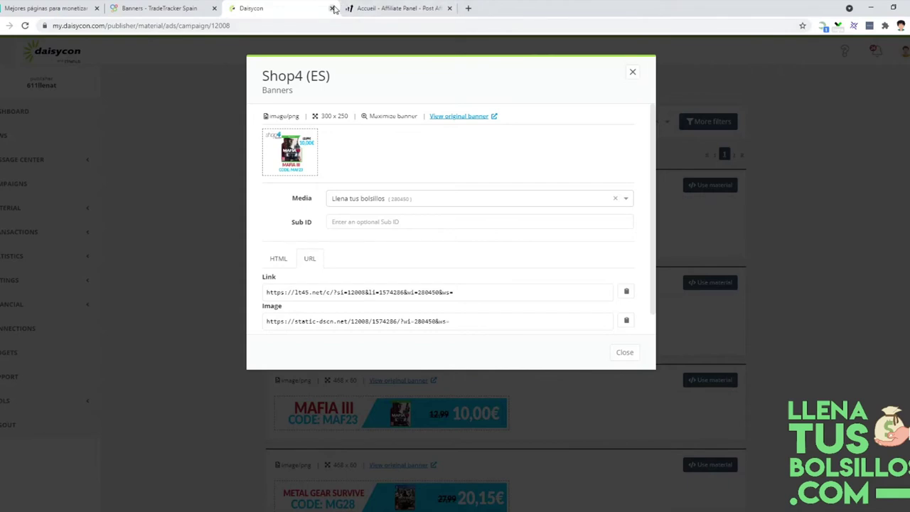
- Switch to the CRE'ONLINE affiliate panel, open the campaign list and review the campaigns with their countries and commissions
{"action": "left_click", "coordinate": [361, 8]}
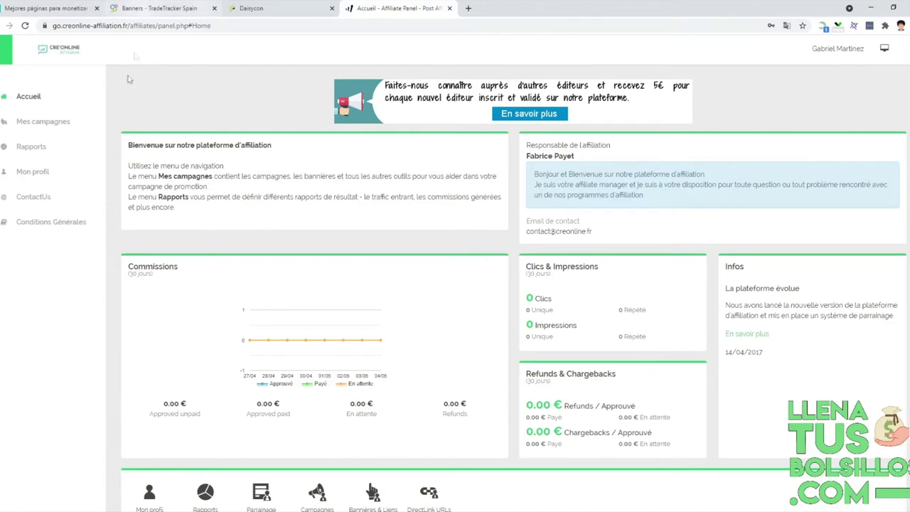
{"action": "left_click", "coordinate": [64, 123]}
{"action": "left_click", "coordinate": [37, 144]}
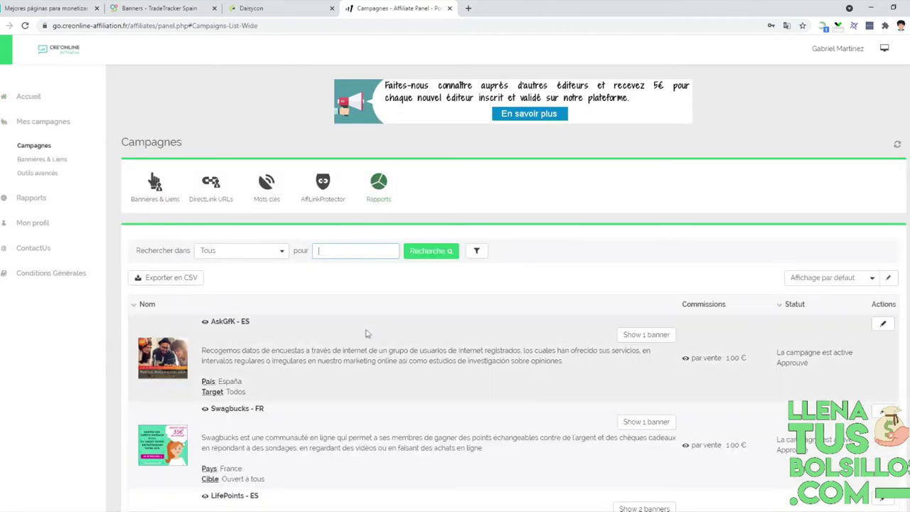
{"action": "scroll", "coordinate": [367, 334], "scroll_direction": "down", "scroll_amount": 3}
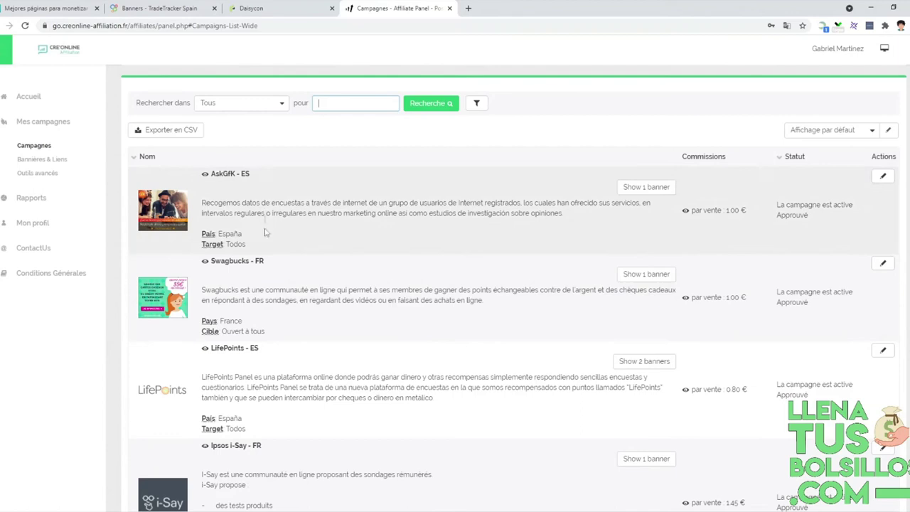
{"action": "scroll", "coordinate": [265, 232], "scroll_direction": "down", "scroll_amount": 3}
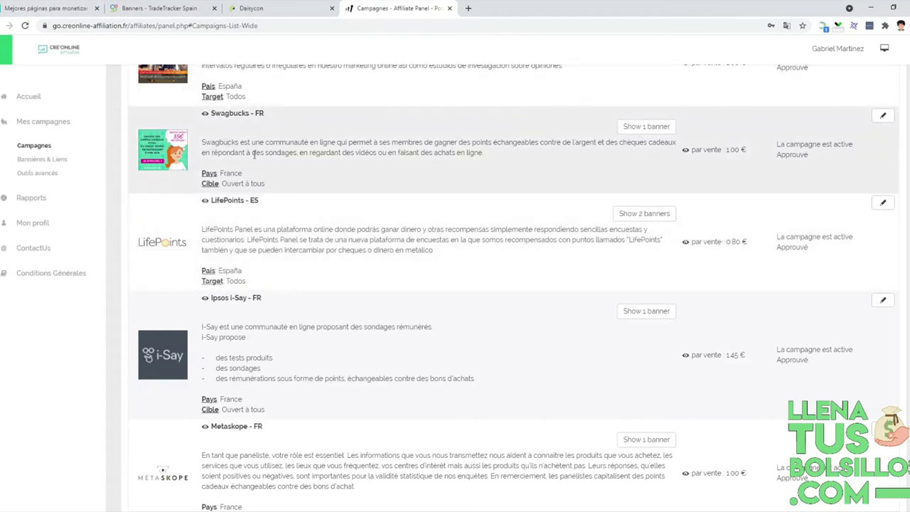
{"action": "left_click", "coordinate": [142, 8]}
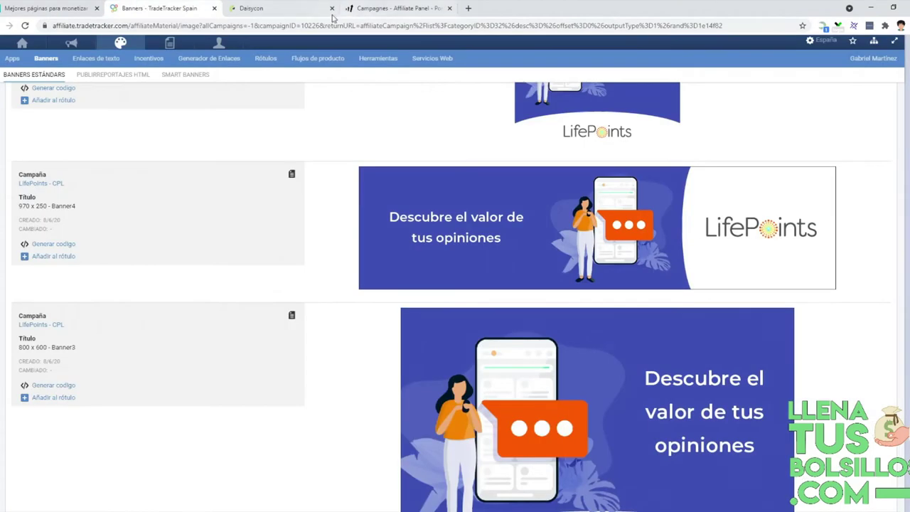
{"action": "left_click", "coordinate": [284, 8]}
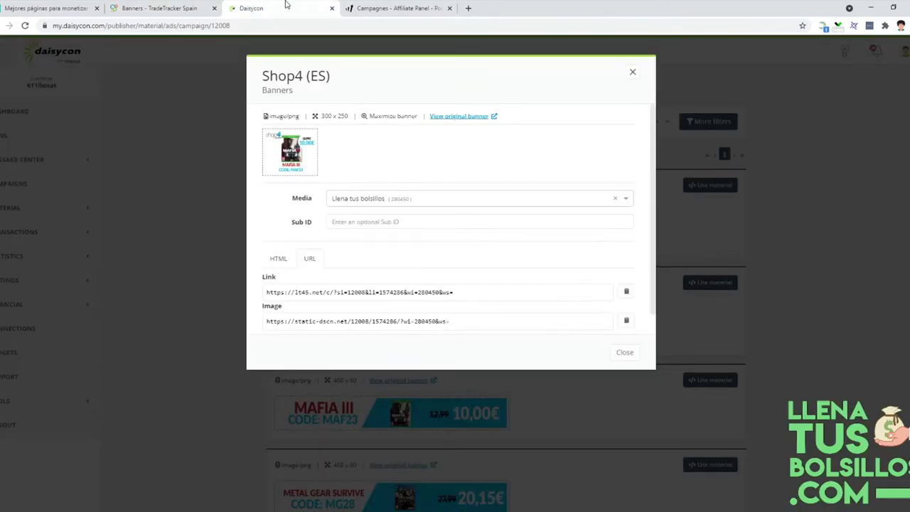
{"action": "left_click", "coordinate": [375, 8]}
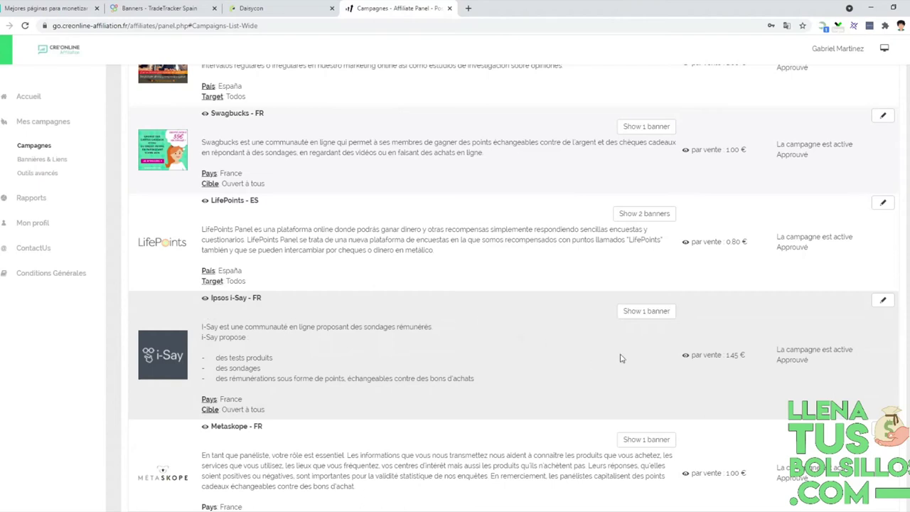
- View the banner offered for the Ipsos i-Say - FR campaign, and return to the campaign list
{"action": "scroll", "coordinate": [644, 361], "scroll_direction": "down", "scroll_amount": 3}
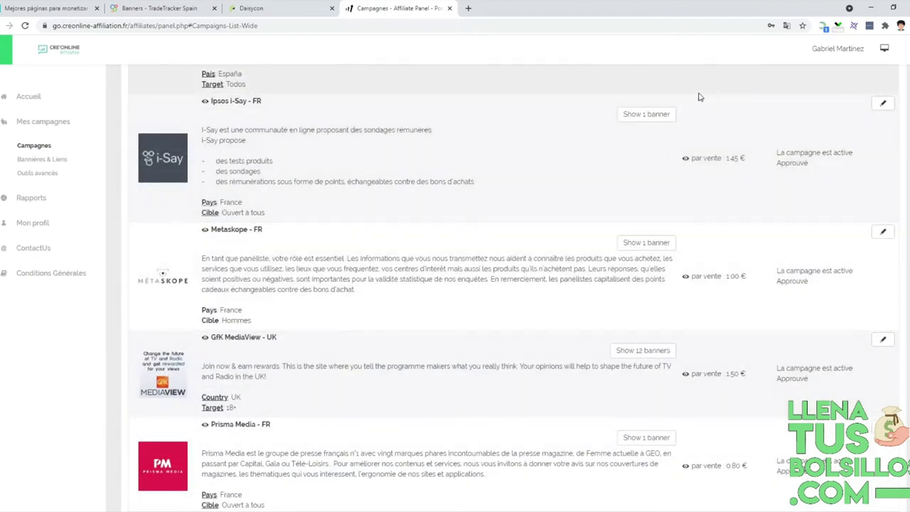
{"action": "left_click", "coordinate": [650, 115]}
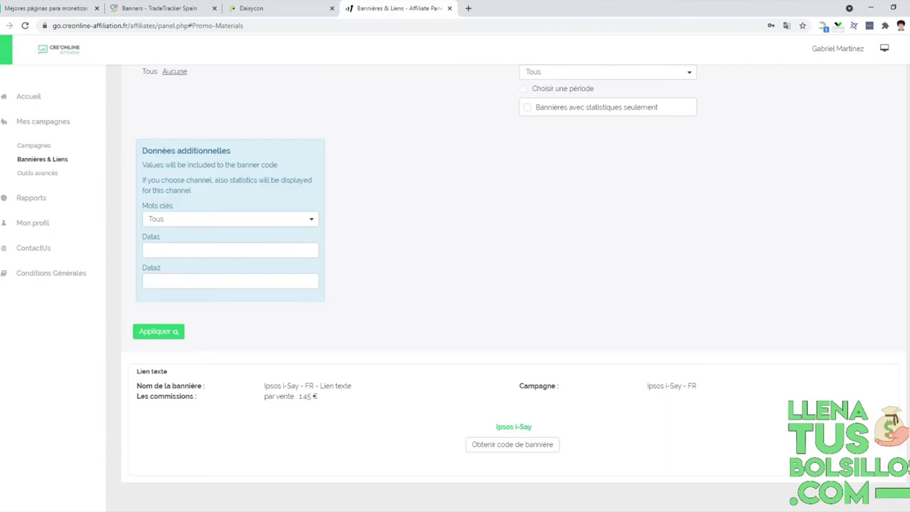
{"action": "key", "text": "alt+Left"}
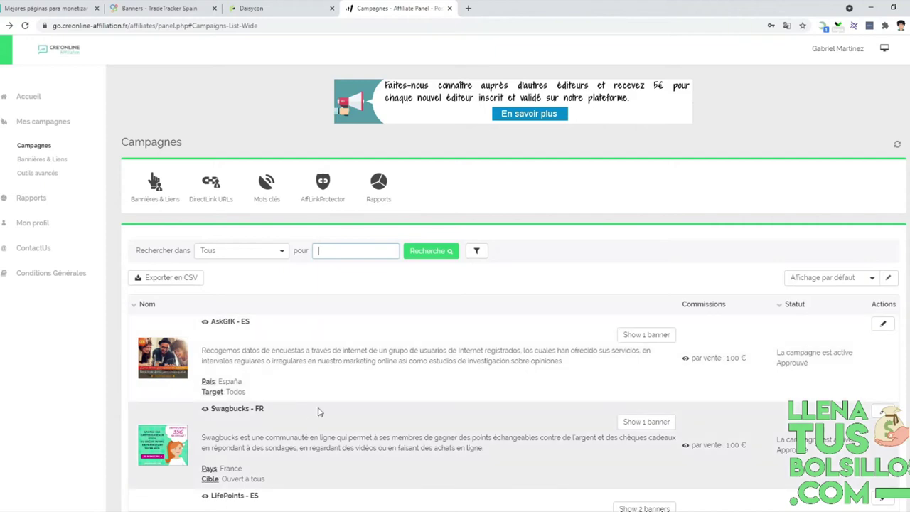
- Examine the CRE'ONLINE campaigns from AskGfK - ES through Survey Opinion - FR, comparing their countries, target audiences and commissions per sale
{"action": "scroll", "coordinate": [319, 409], "scroll_direction": "down", "scroll_amount": 3}
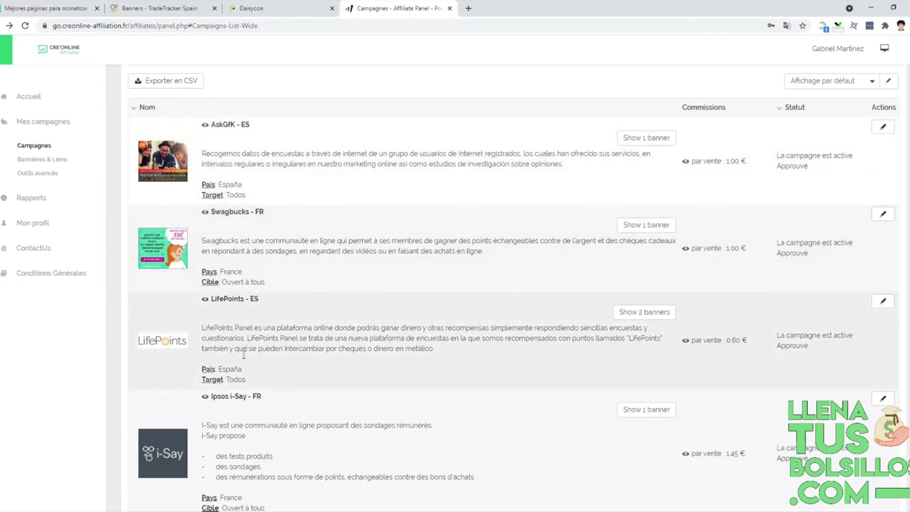
{"action": "scroll", "coordinate": [243, 355], "scroll_direction": "down", "scroll_amount": 2}
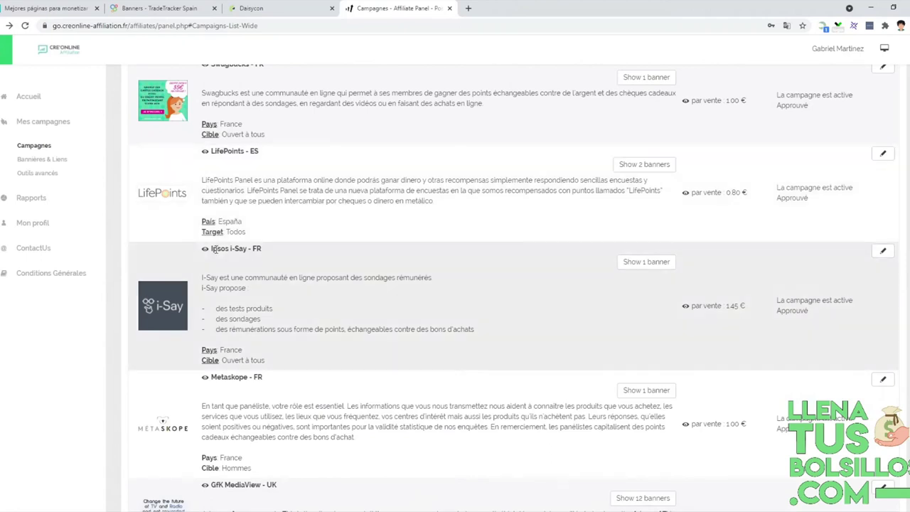
{"action": "scroll", "coordinate": [261, 286], "scroll_direction": "down", "scroll_amount": 3}
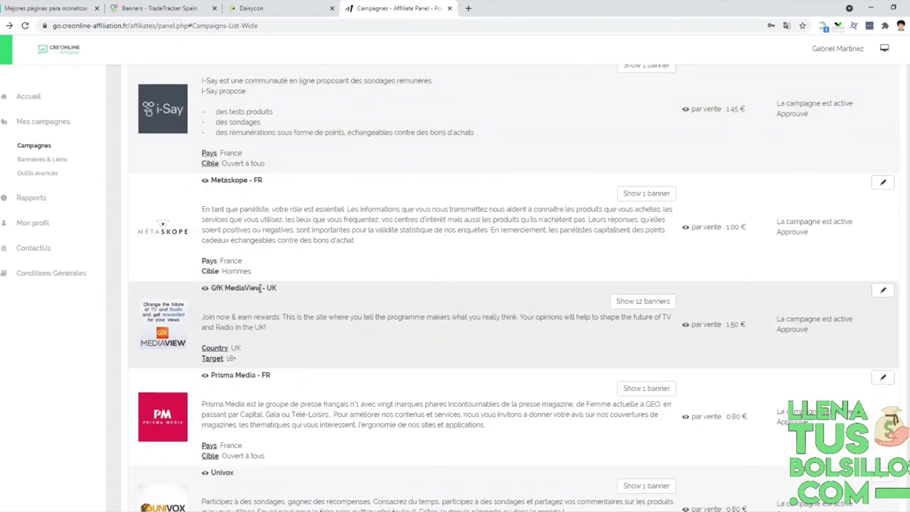
{"action": "scroll", "coordinate": [256, 293], "scroll_direction": "down", "scroll_amount": 2}
{"action": "scroll", "coordinate": [234, 90], "scroll_direction": "up", "scroll_amount": 1}
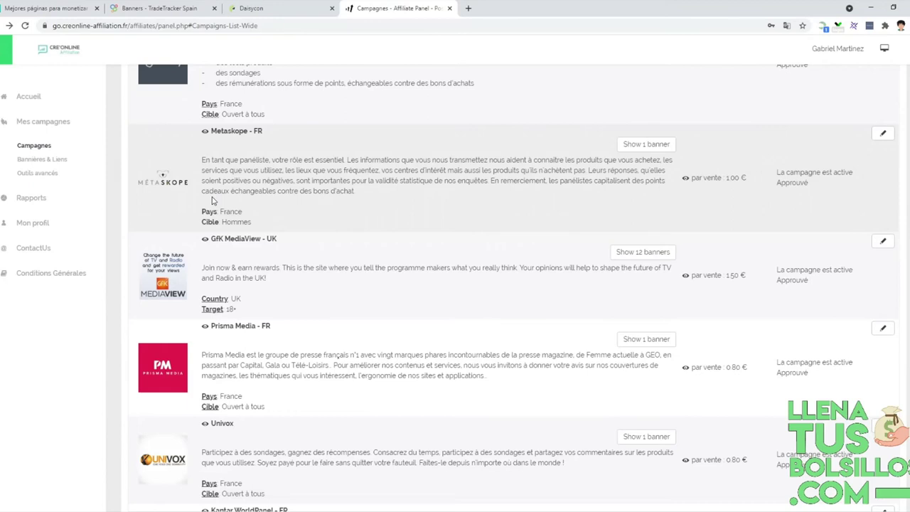
{"action": "scroll", "coordinate": [213, 202], "scroll_direction": "down", "scroll_amount": 4}
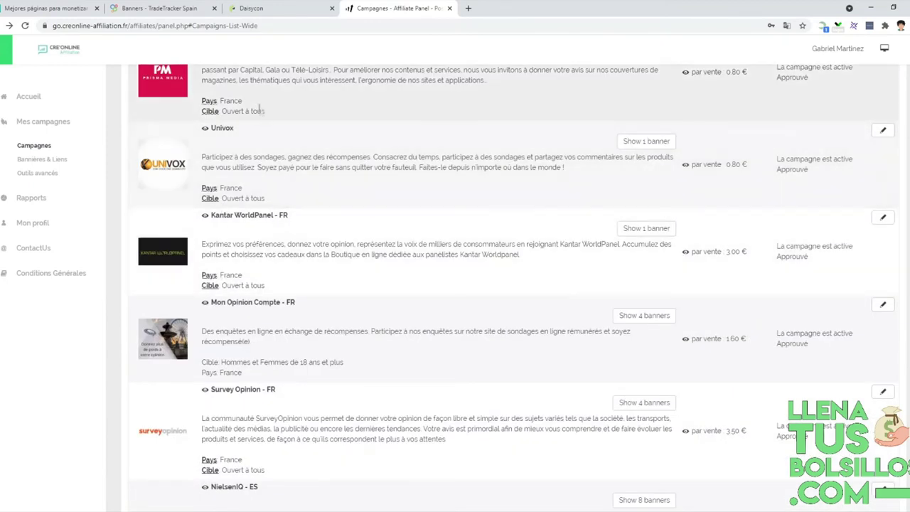
{"action": "scroll", "coordinate": [240, 164], "scroll_direction": "up", "scroll_amount": 3}
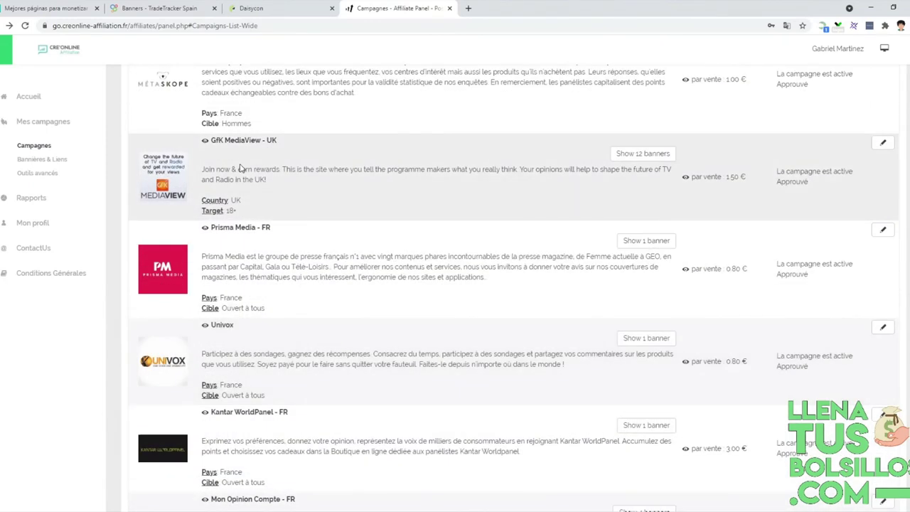
{"action": "scroll", "coordinate": [239, 168], "scroll_direction": "up", "scroll_amount": 3}
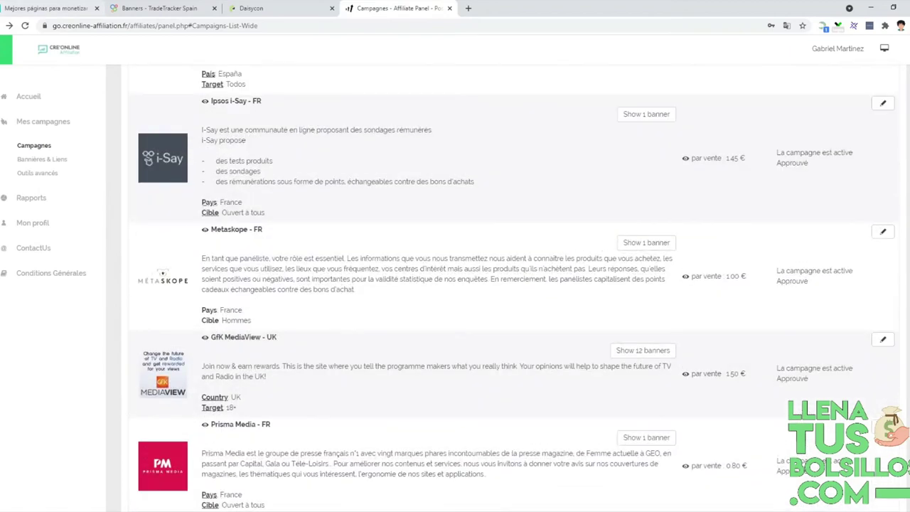
- Switch to the blog article on the best pages for monetizing a website and read down to its Google Adsense section
{"action": "left_click", "coordinate": [21, 6]}
{"action": "scroll", "coordinate": [31, 136], "scroll_direction": "down", "scroll_amount": 4}
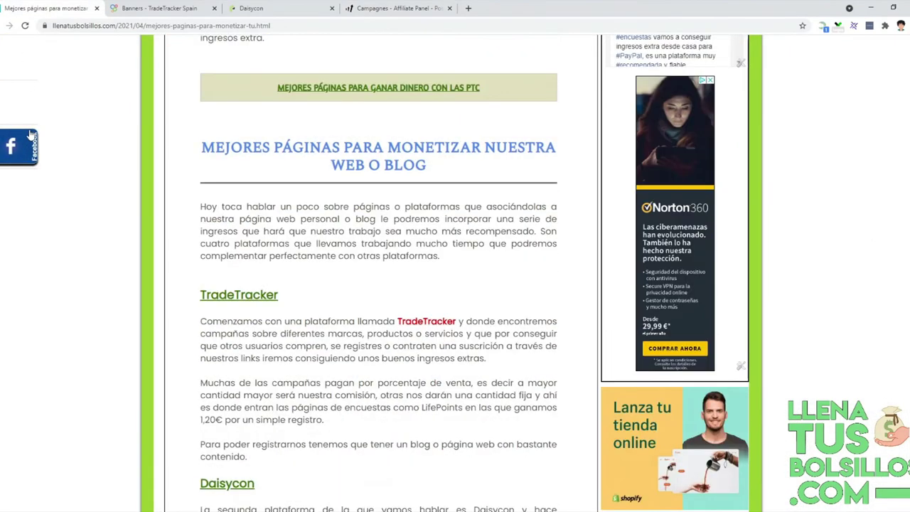
{"action": "scroll", "coordinate": [31, 135], "scroll_direction": "down", "scroll_amount": 3}
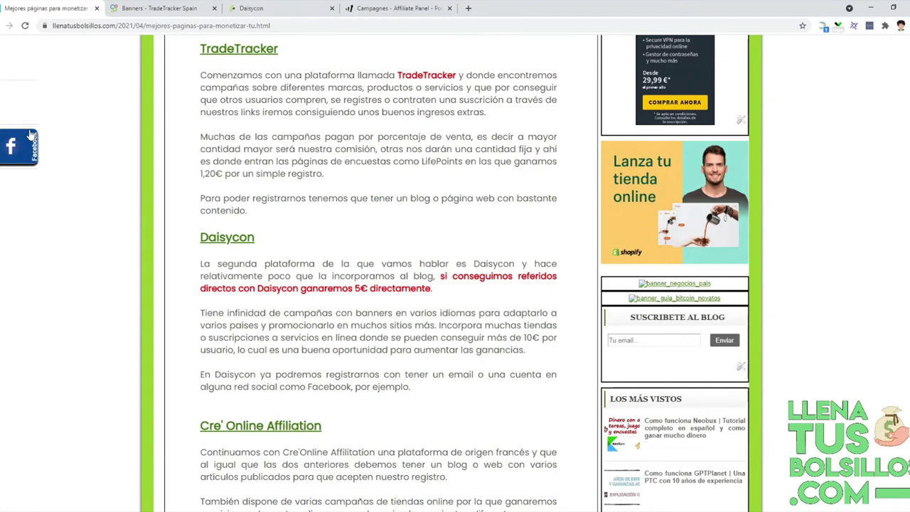
{"action": "scroll", "coordinate": [31, 135], "scroll_direction": "down", "scroll_amount": 2}
{"action": "scroll", "coordinate": [31, 135], "scroll_direction": "down", "scroll_amount": 4}
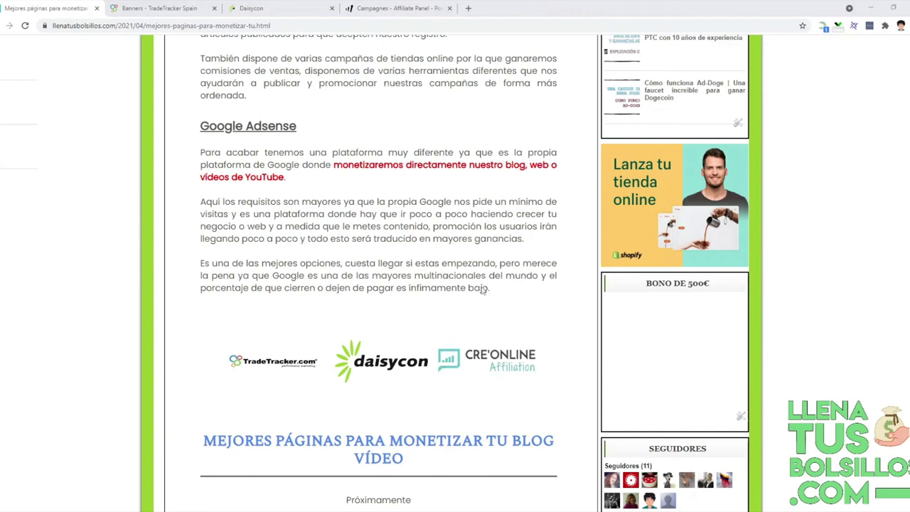
- Glance at the CRE'ONLINE campaign list again, return to the blog article and look back over its end and platform sections
{"action": "left_click", "coordinate": [398, 8]}
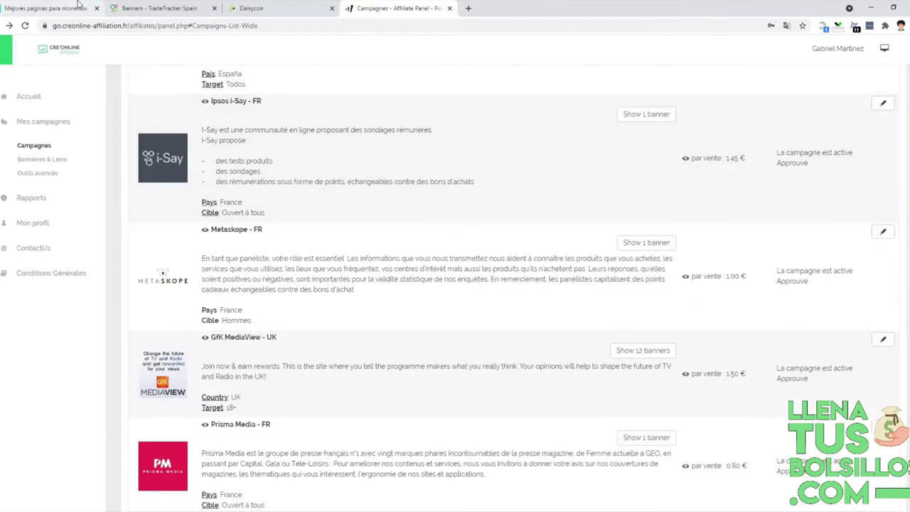
{"action": "left_click", "coordinate": [74, 5]}
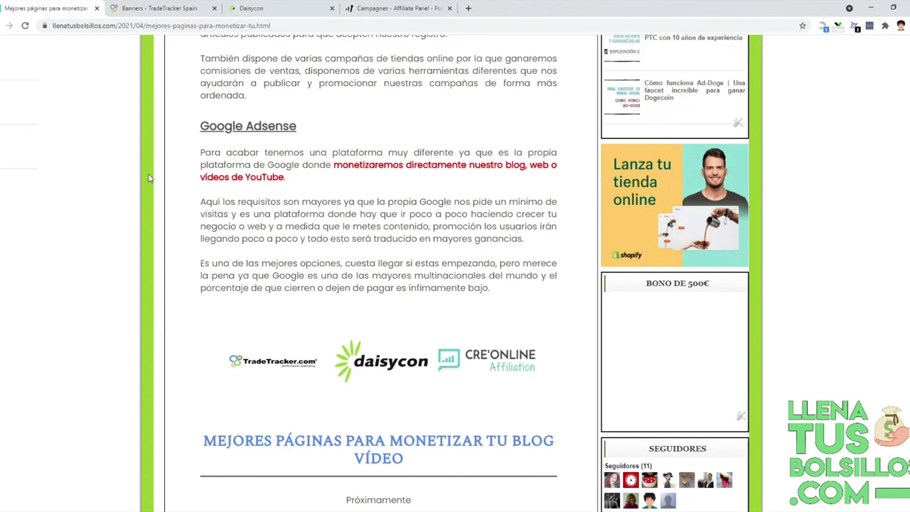
{"action": "scroll", "coordinate": [149, 178], "scroll_direction": "down", "scroll_amount": 1}
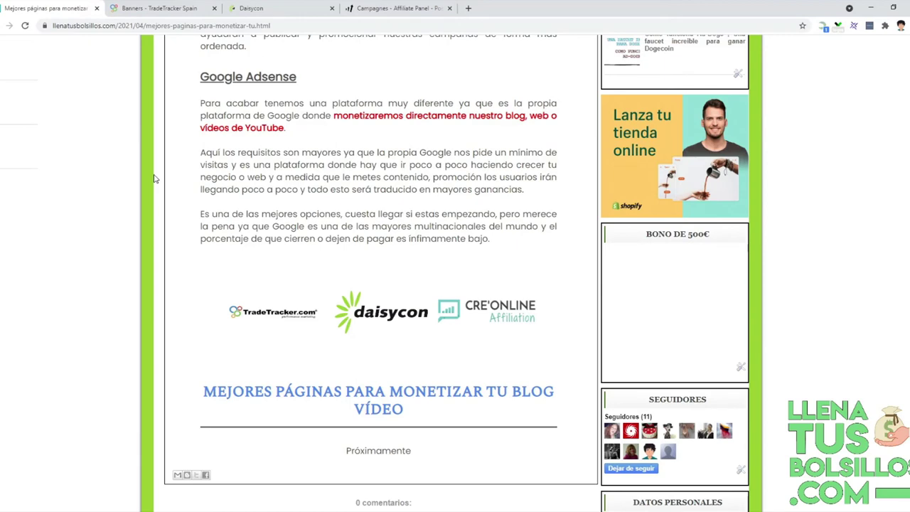
{"action": "scroll", "coordinate": [155, 179], "scroll_direction": "up", "scroll_amount": 5}
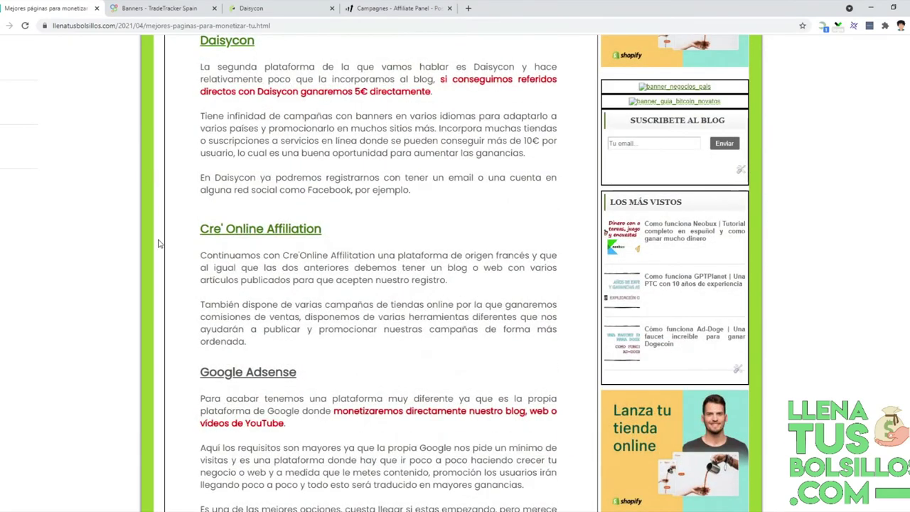
{"action": "scroll", "coordinate": [159, 243], "scroll_direction": "up", "scroll_amount": 13}
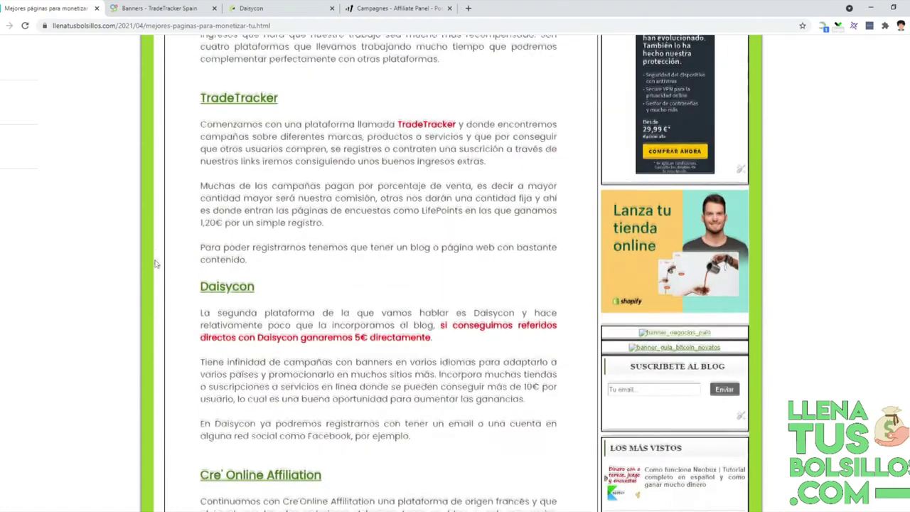